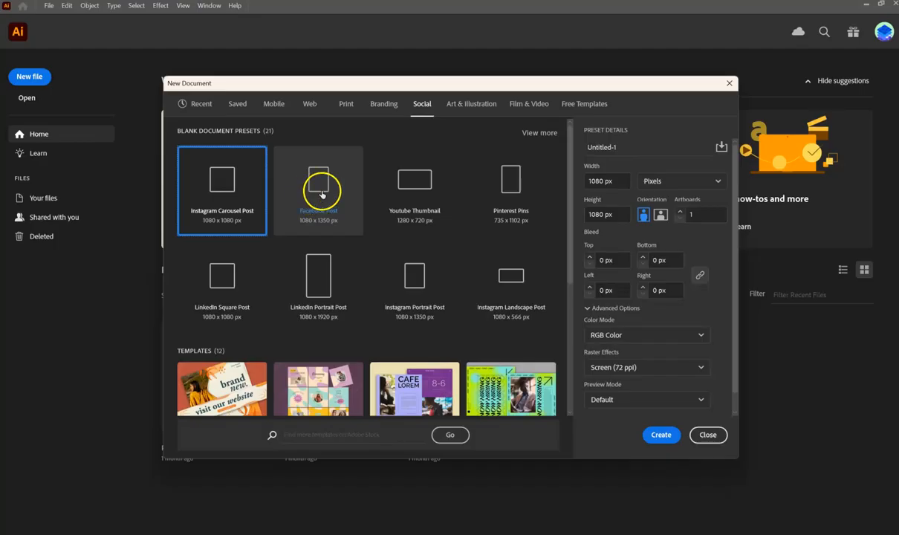
Create a new document from the Facebook Post preset, setting its width and height to 500 px
click(309, 196)
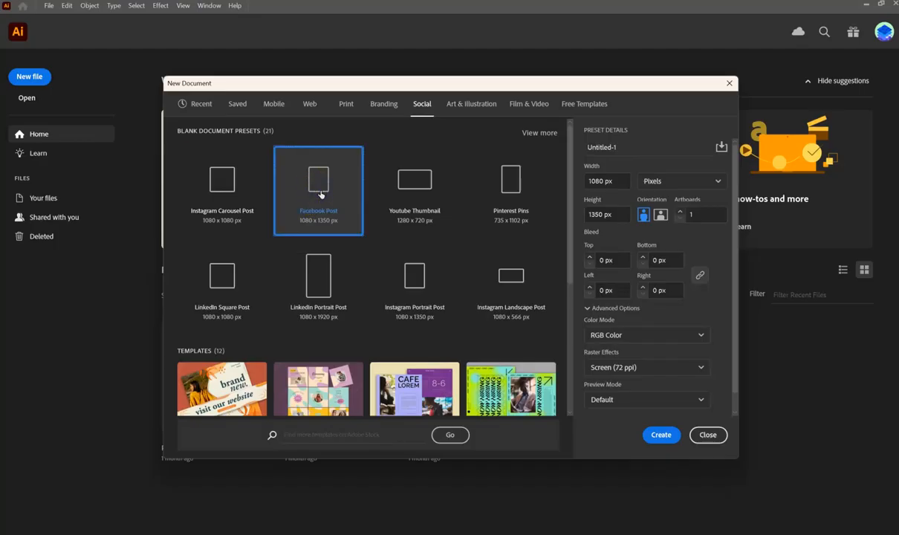
click(600, 181)
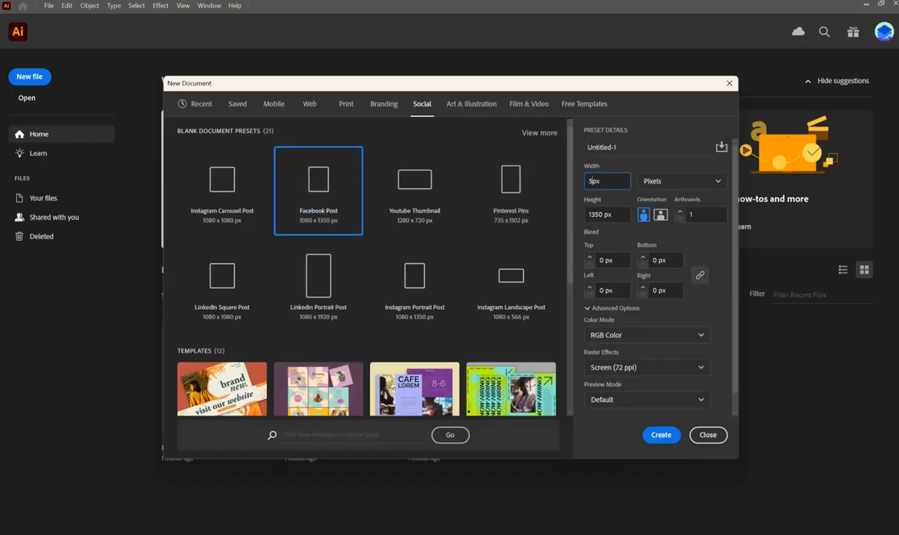
key(Tab)
click(668, 443)
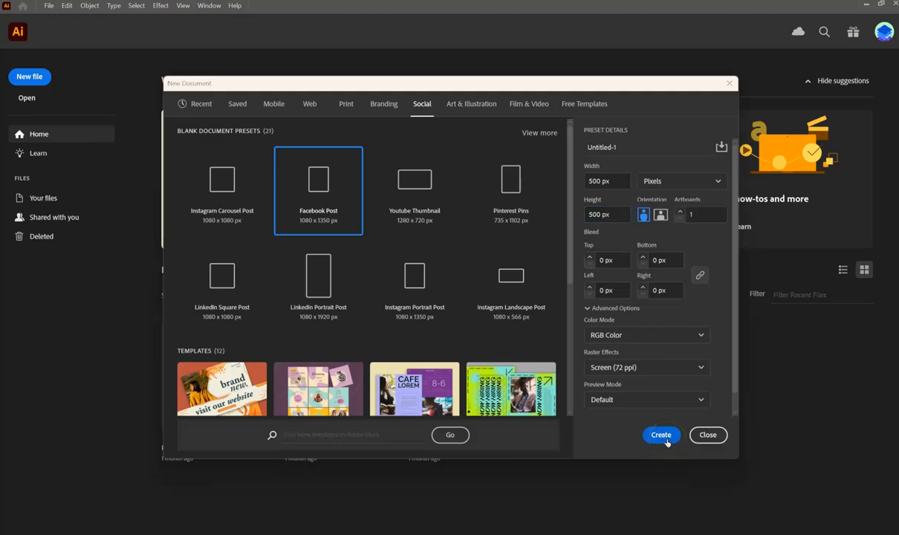
click(661, 435)
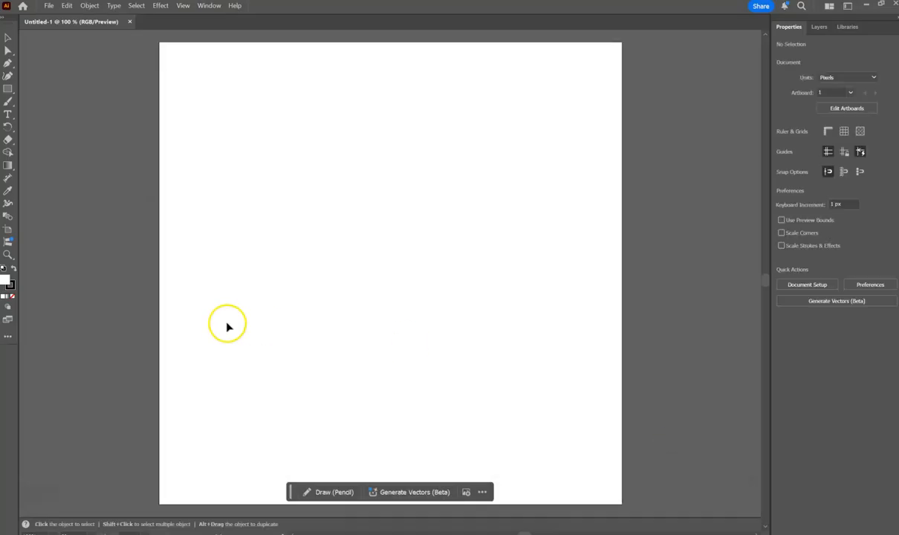
Add the point text "MVP" in the upper middle of the artboard and deselect it
click(9, 114)
click(290, 231)
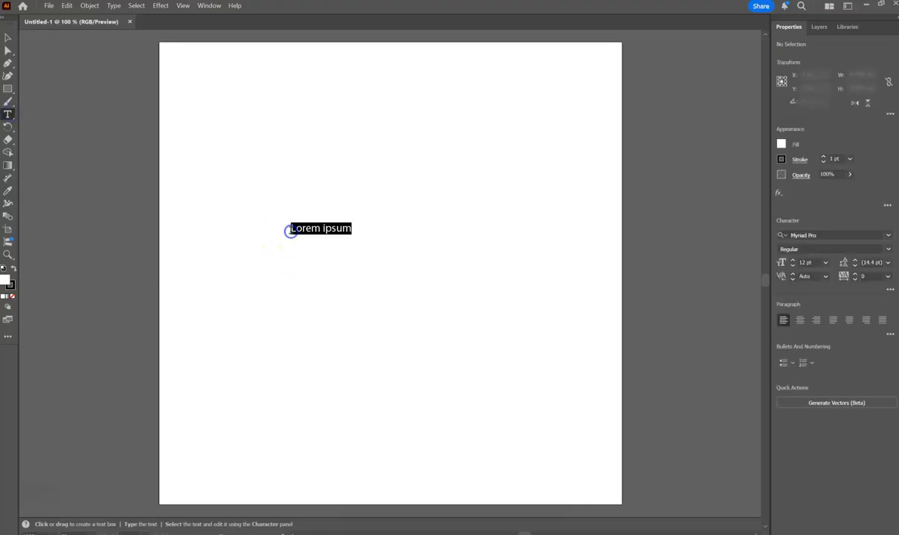
text(MV)
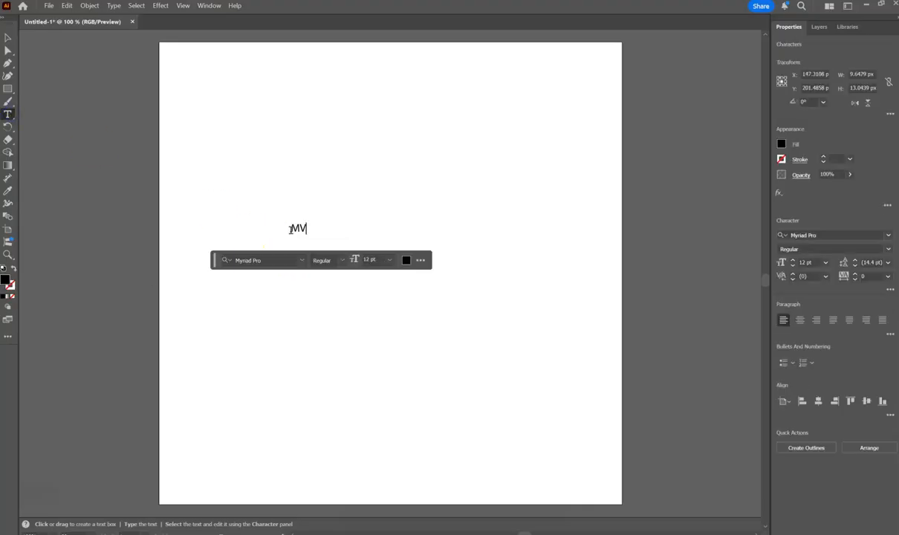
text(P)
click(8, 38)
click(58, 94)
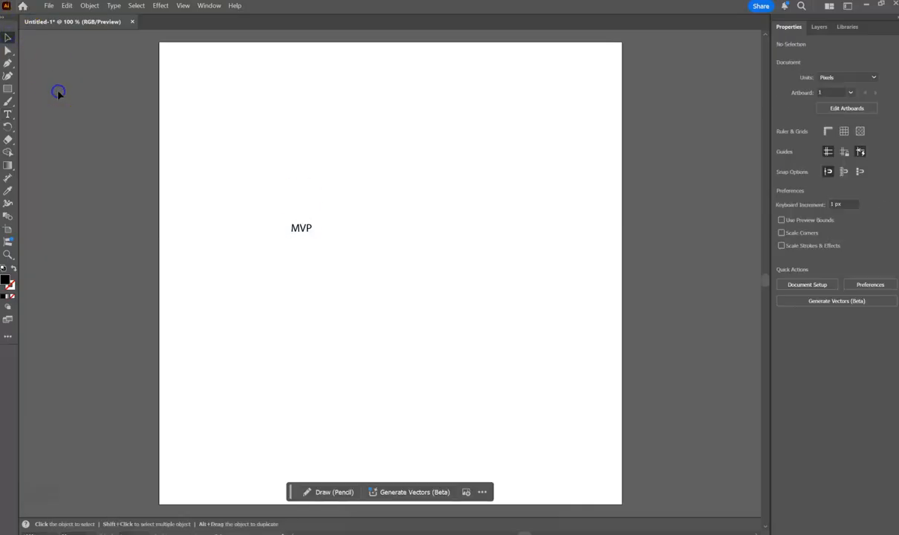
Set the MVP text in Berlin Sans FB Demi Bold and enlarge it to about 99 pt near the artboard's centre
click(299, 230)
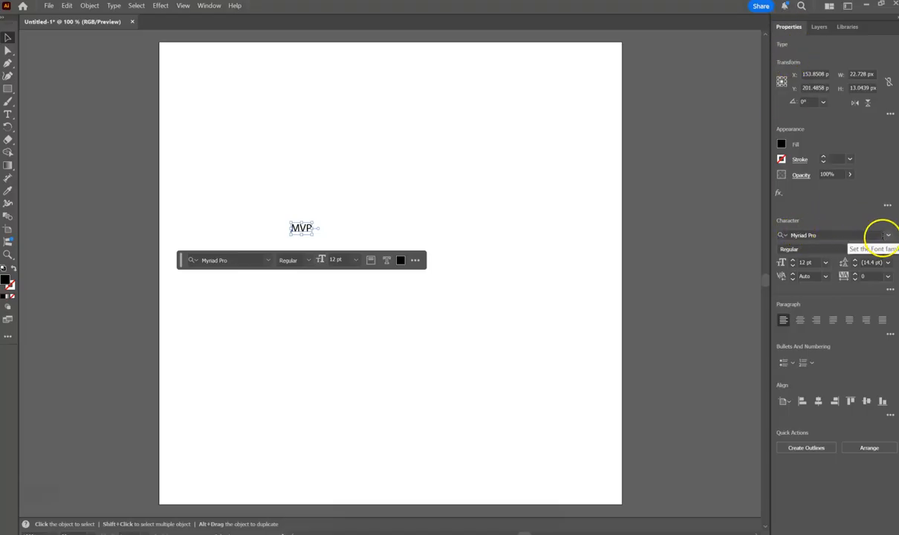
click(889, 236)
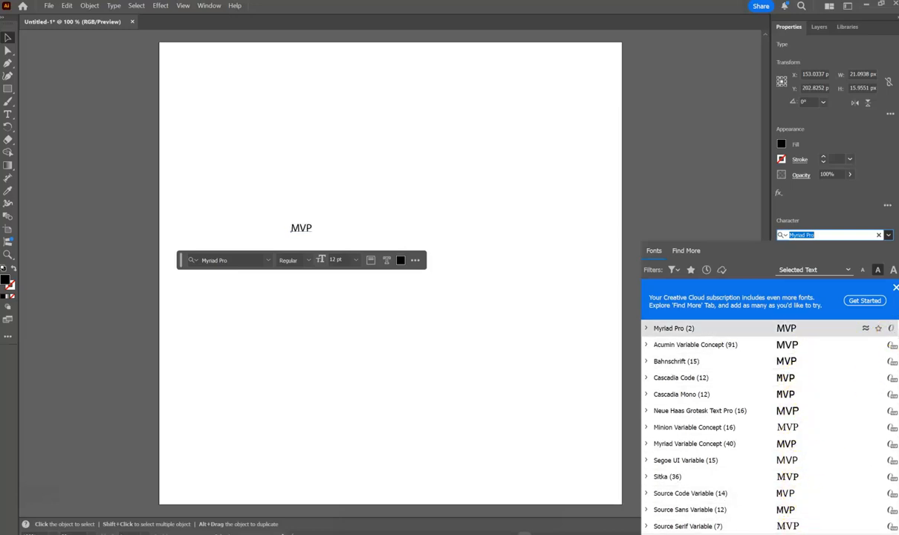
scroll(769, 427, down, 5)
scroll(761, 355, up, 3)
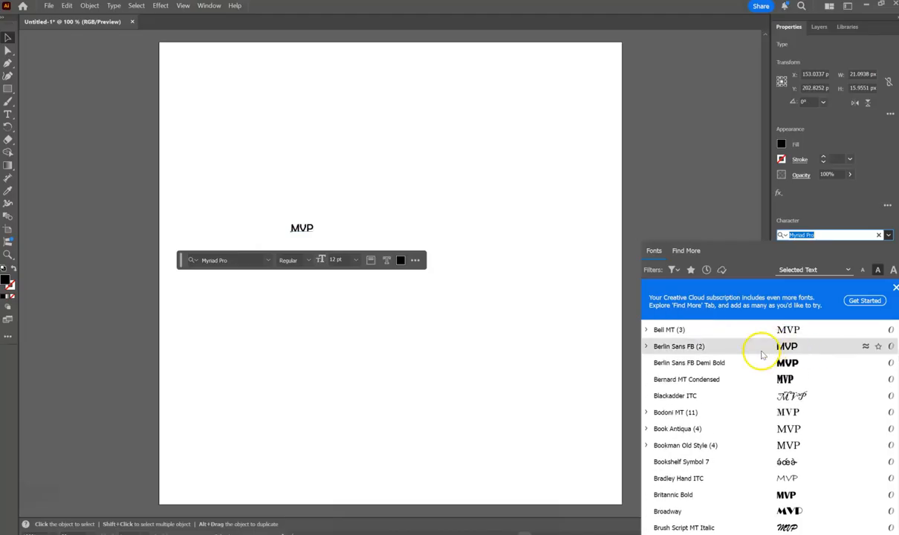
click(788, 364)
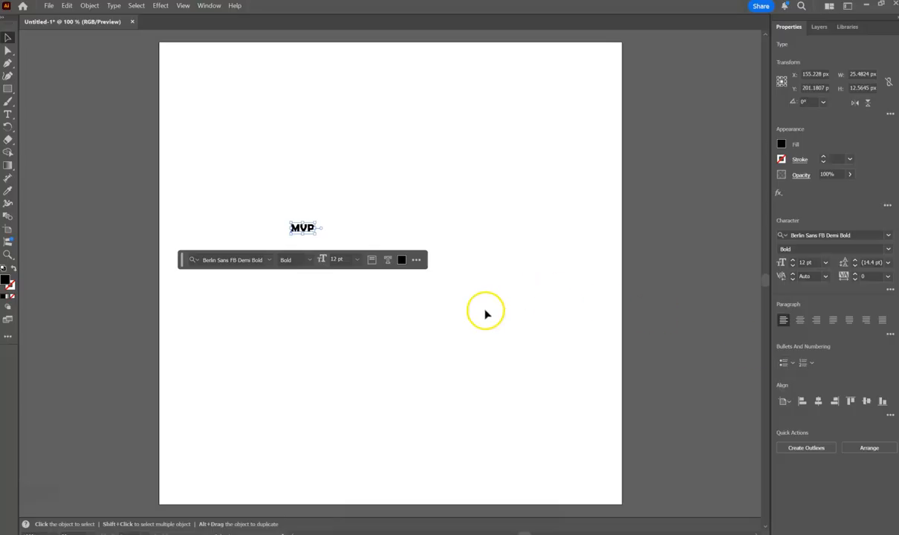
drag(318, 234, 485, 399)
drag(361, 265, 350, 269)
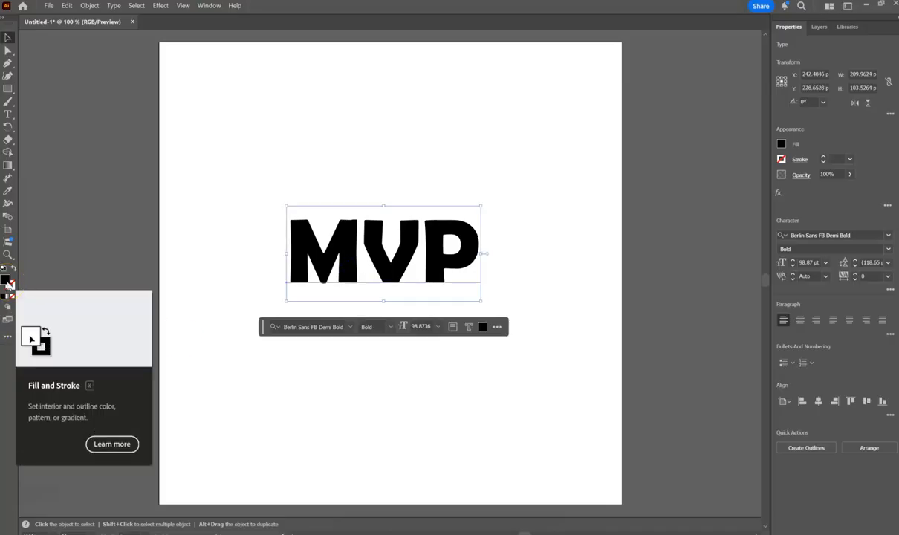
Change the MVP text's fill colour to blue 14A5C6
double_click(6, 280)
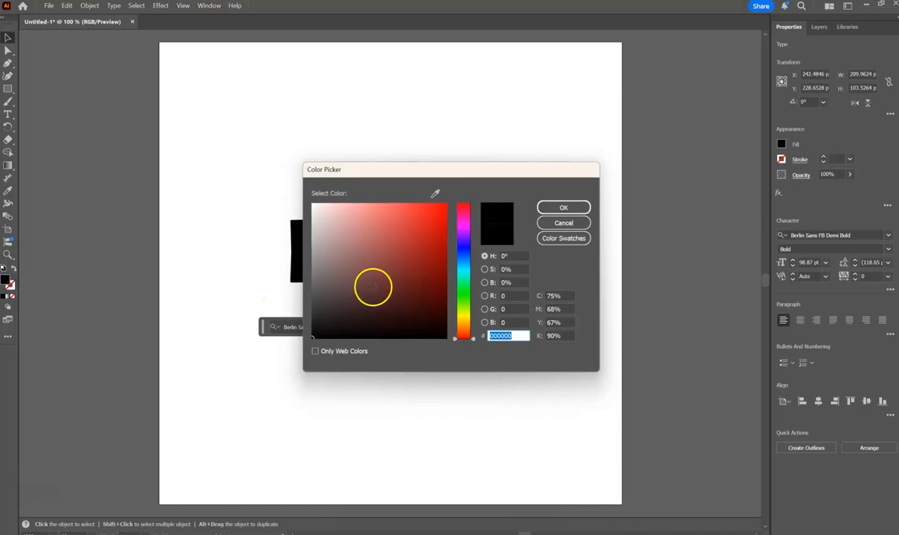
click(467, 267)
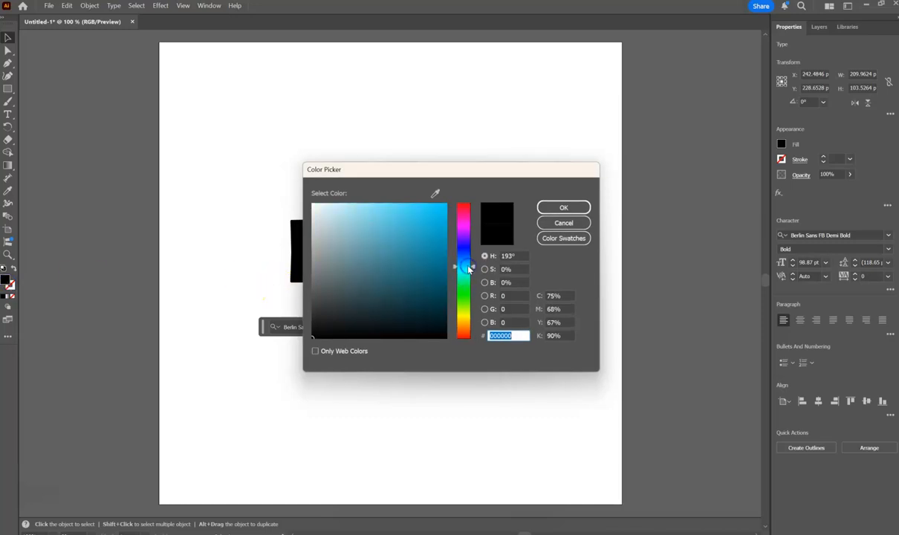
click(434, 231)
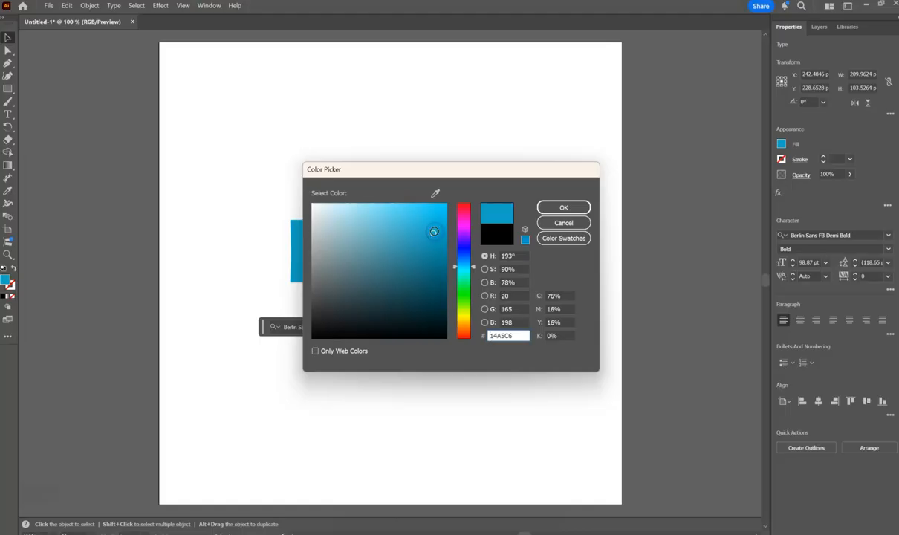
click(569, 207)
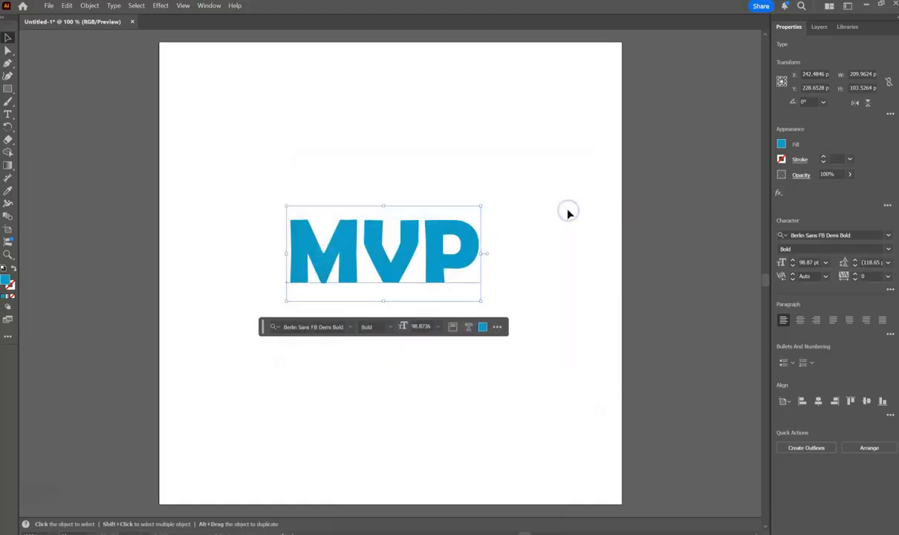
Apply the 3D Extrude & Bevel effect to the MVP text and move the 3D settings clear of the artwork
click(161, 6)
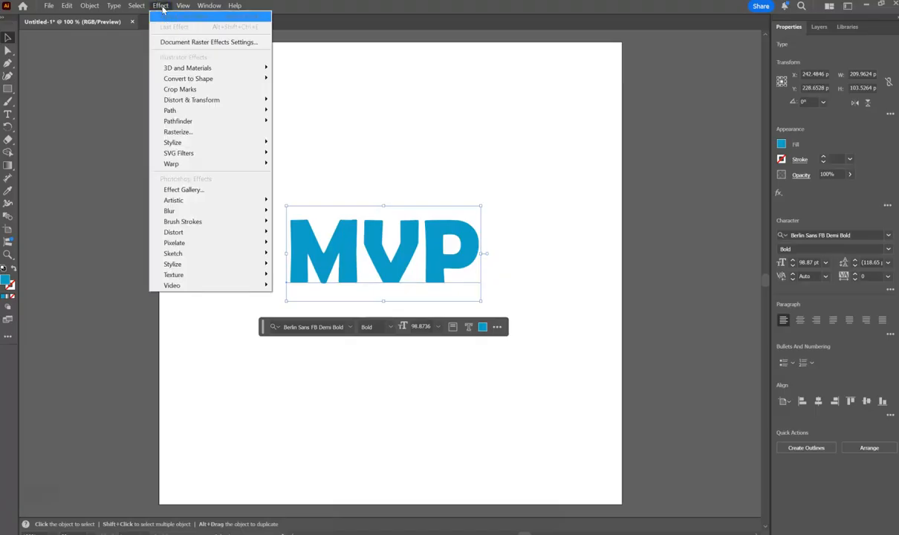
mouse_move(175, 68)
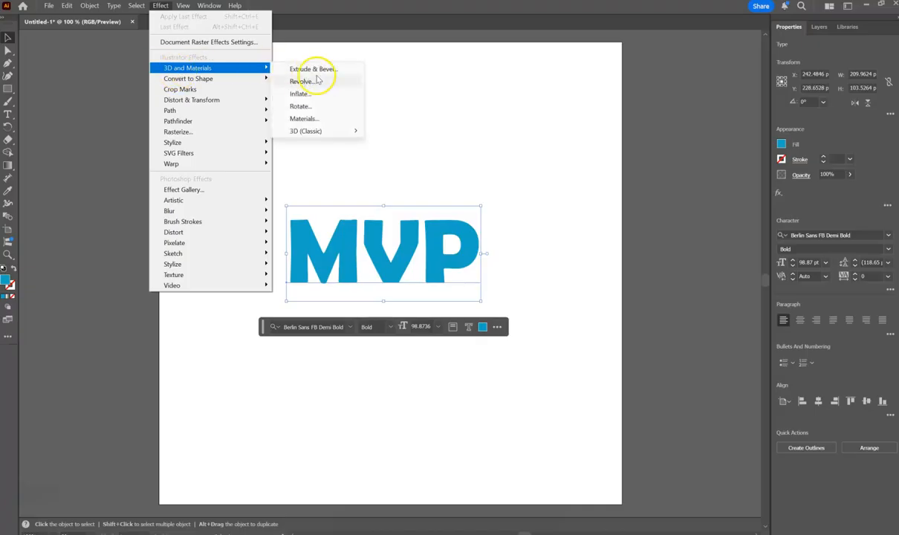
click(326, 70)
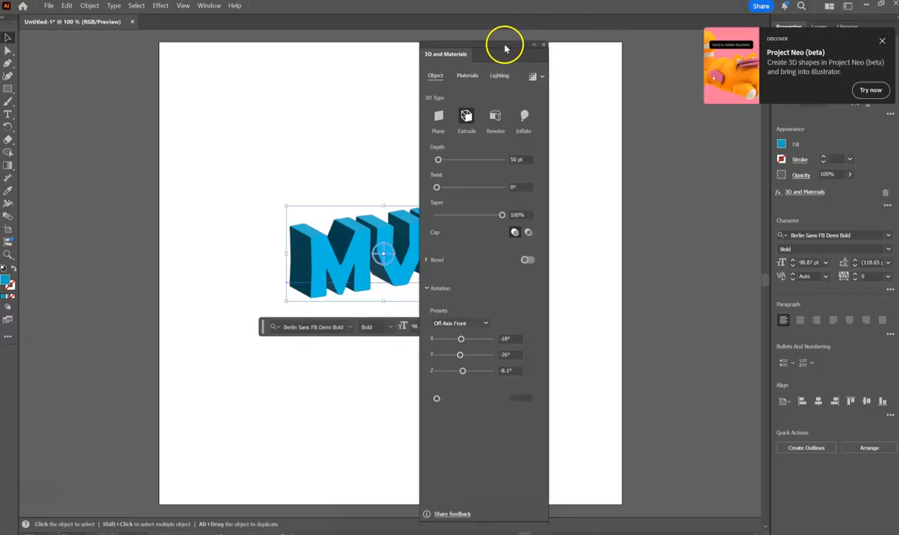
drag(504, 49, 714, 39)
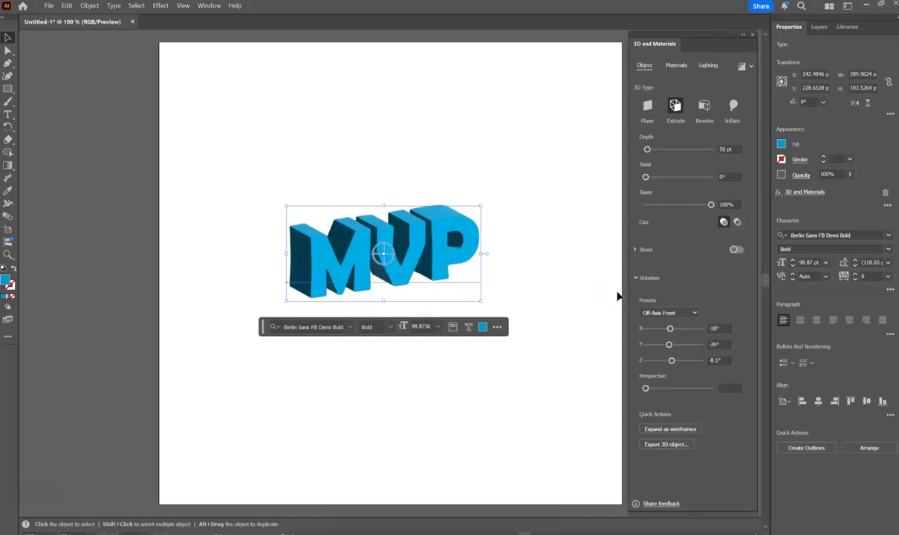
Try a 375 pt extrusion depth with a 355° twist on the text, and reset the twist to 0°
click(647, 150)
drag(648, 152, 731, 206)
click(646, 177)
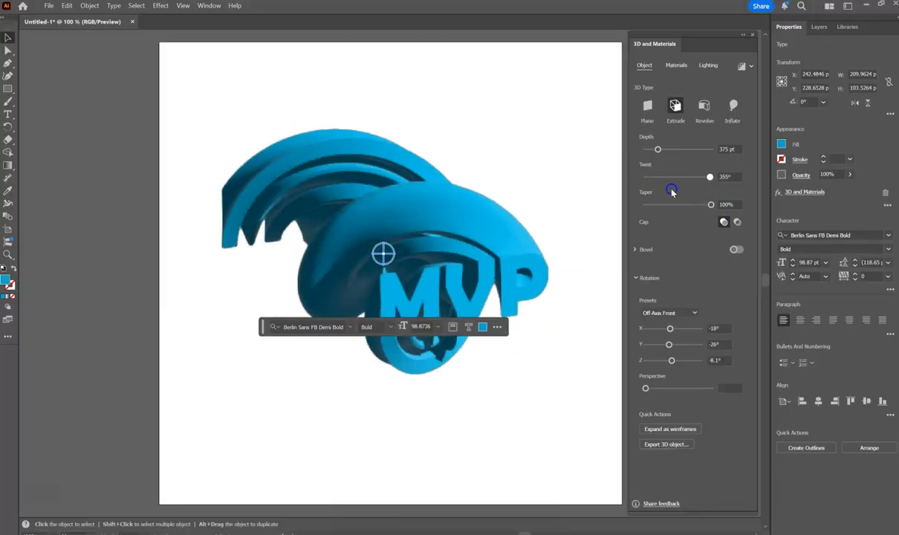
drag(671, 192, 636, 184)
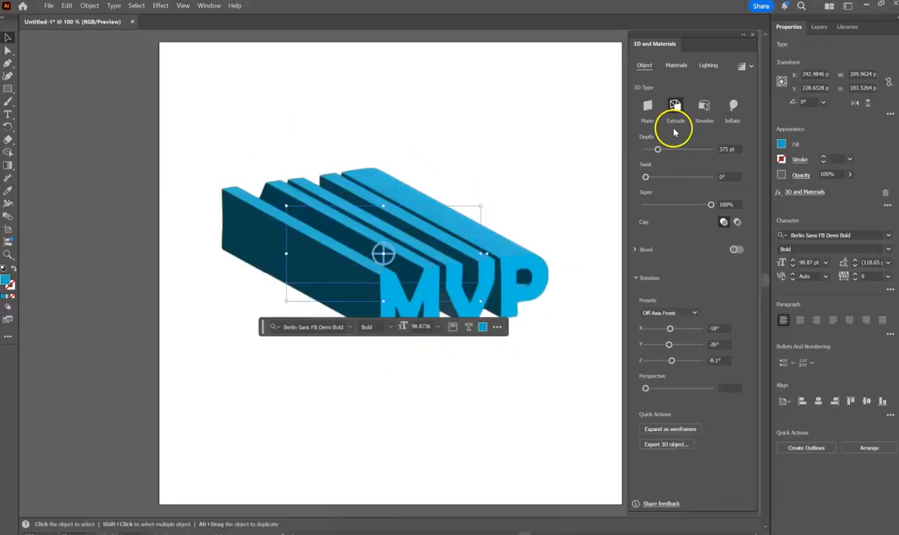
Set the extrusion depth of the MVP text to about 126 pt
drag(657, 151, 650, 150)
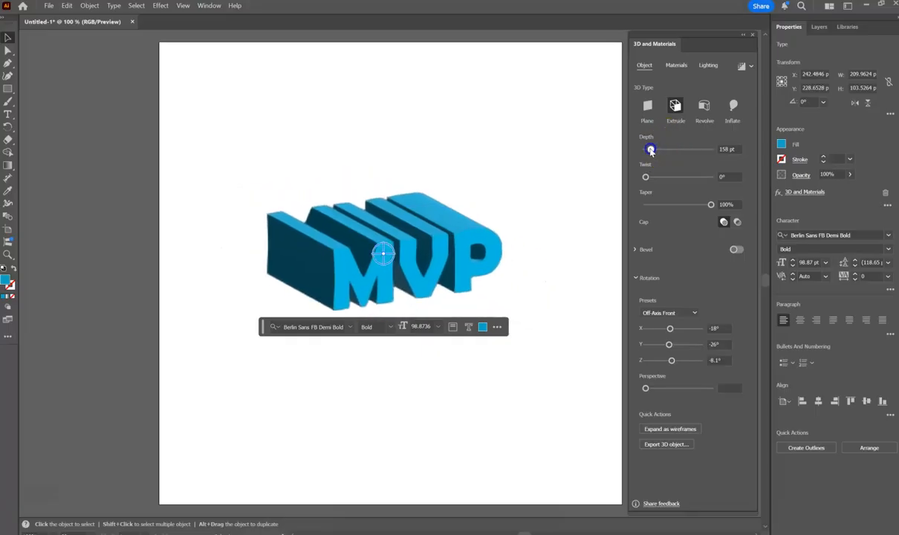
drag(651, 150, 649, 150)
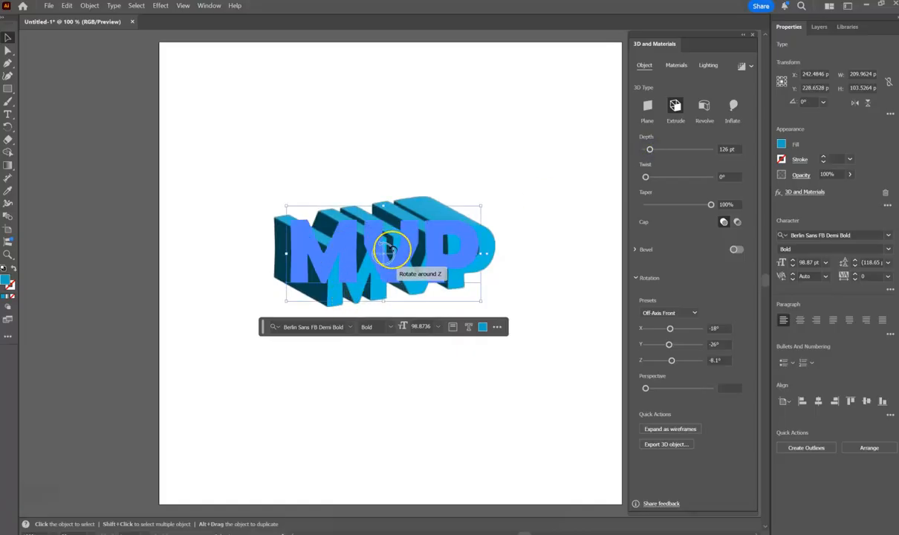
Try rotating the extruded text around its Z axis to about -173°
mouse_move(391, 251)
mouse_down()
mouse_move(397, 233)
mouse_move(372, 237)
mouse_move(392, 256)
mouse_move(377, 236)
mouse_move(391, 246)
mouse_move(382, 243)
mouse_move(389, 255)
mouse_up()
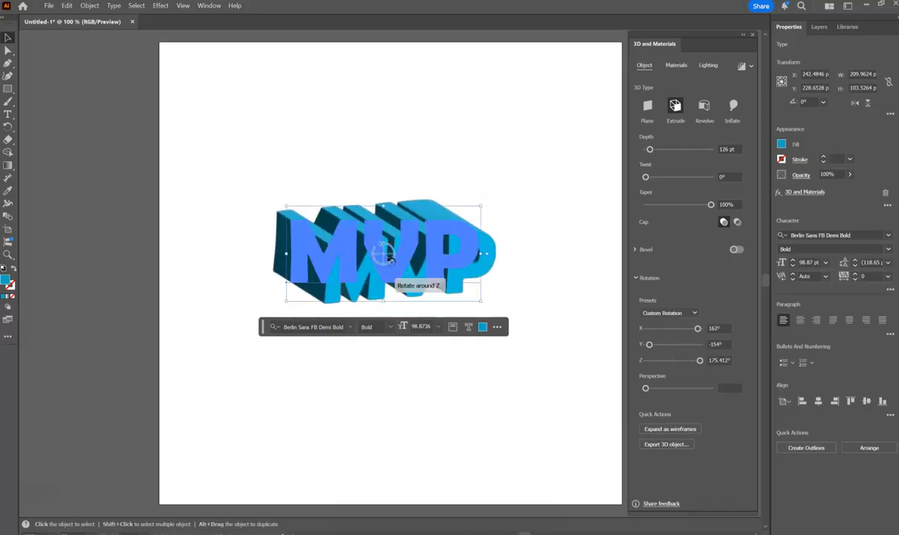
mouse_move(391, 260)
mouse_down()
mouse_move(420, 249)
mouse_move(373, 251)
mouse_move(396, 261)
mouse_move(385, 259)
mouse_up()
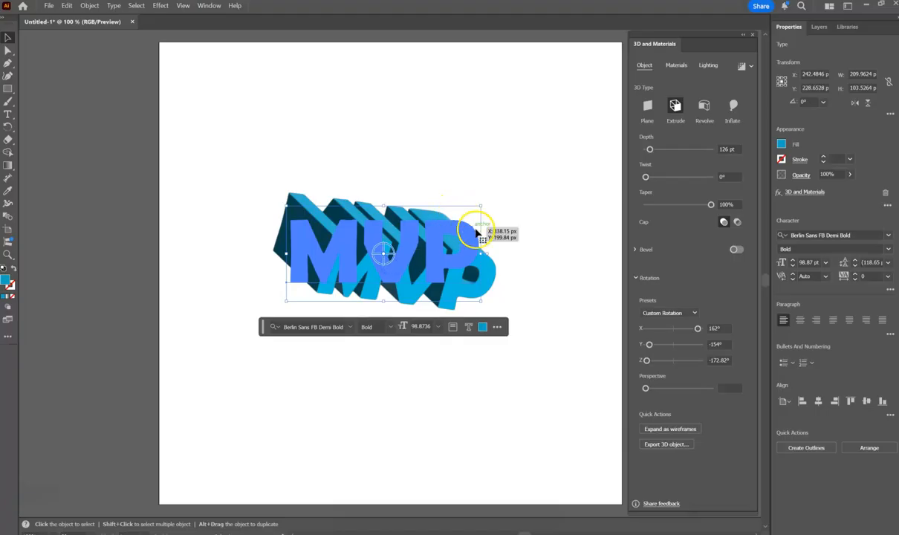
click(493, 255)
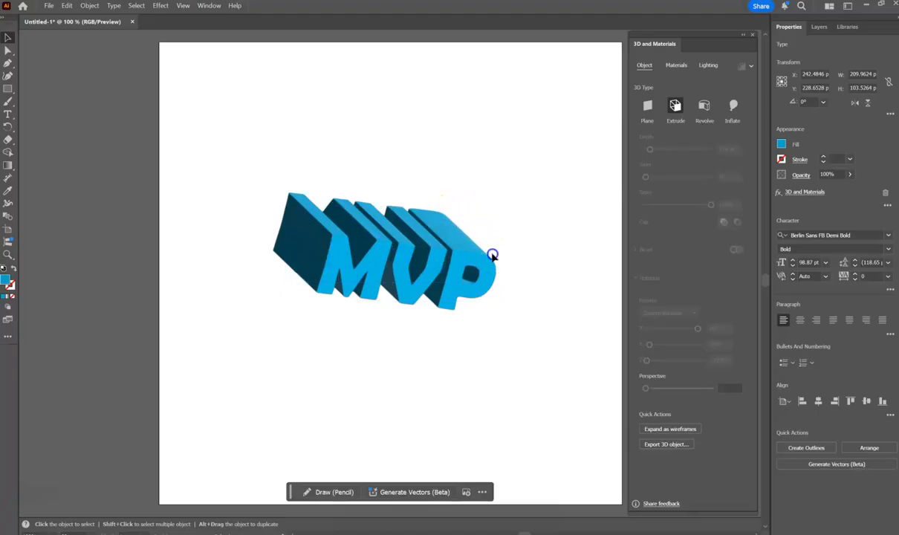
Select the extruded MVP text and convert it from point type to area type
click(489, 254)
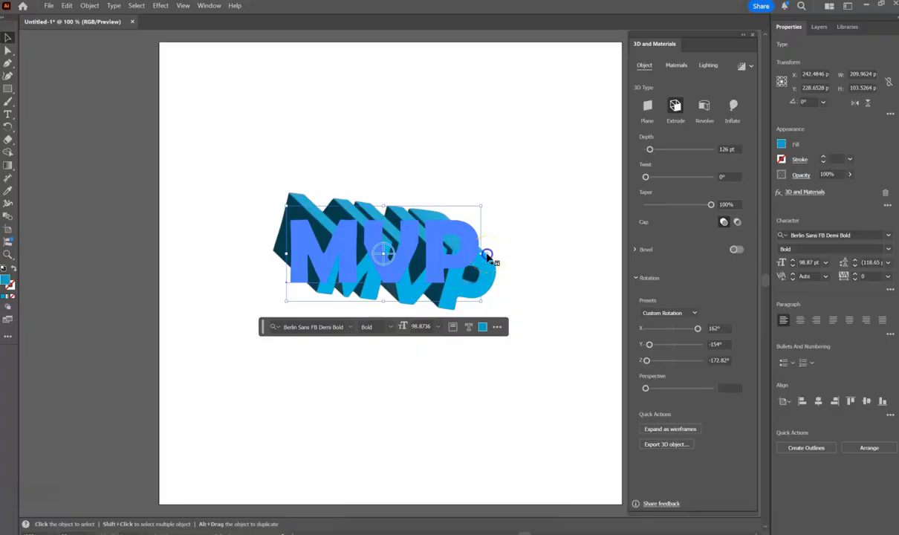
click(487, 256)
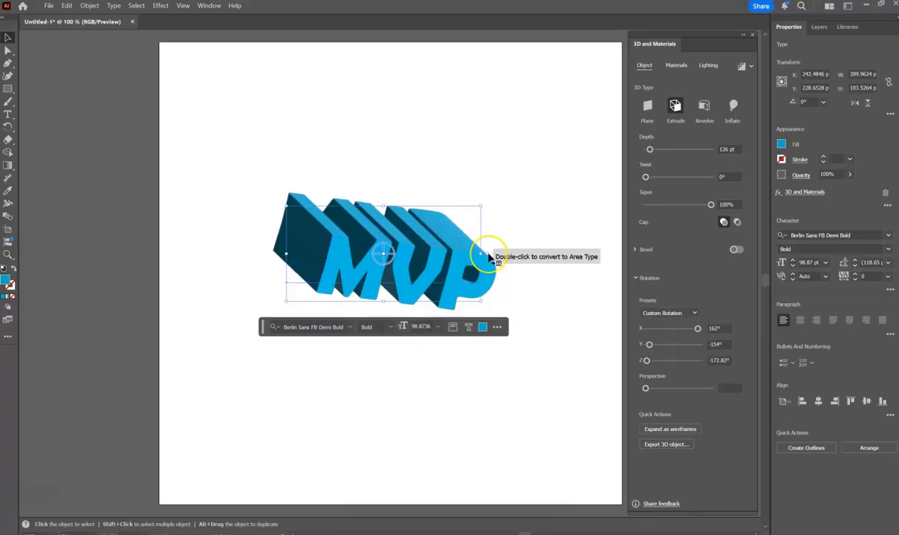
double_click(488, 256)
Rotate the 3D text to about X 36.5°, Y 27.8°, Z 30.7° and move it to about X 245, Y 246 px
drag(489, 256, 357, 196)
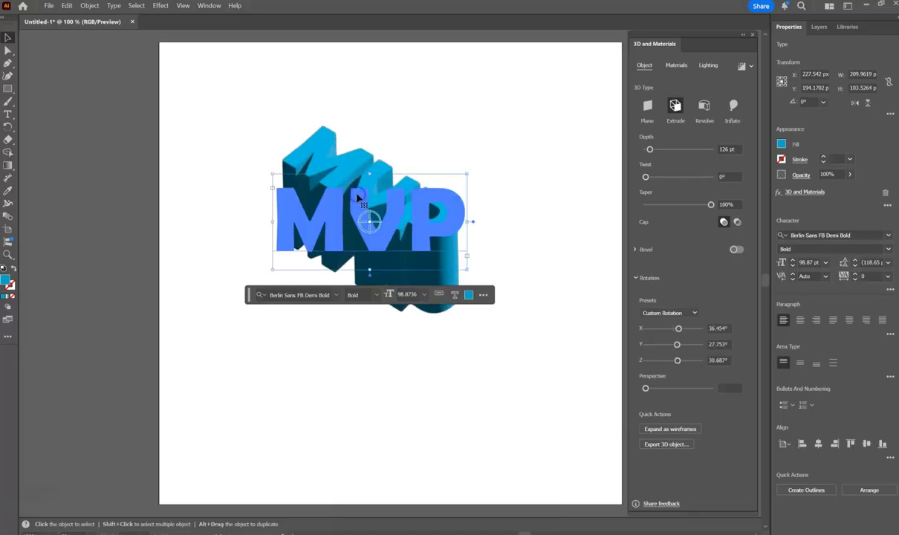
click(5, 39)
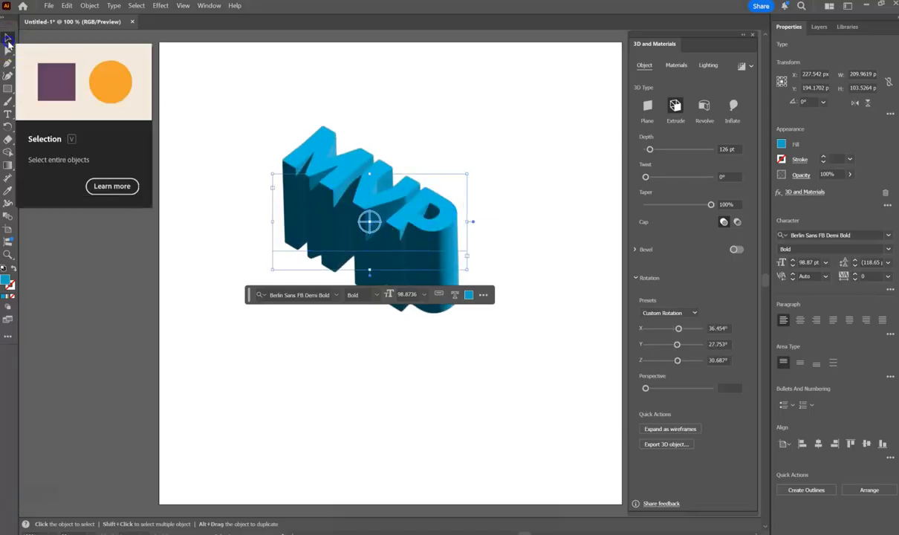
drag(355, 178, 368, 217)
click(235, 260)
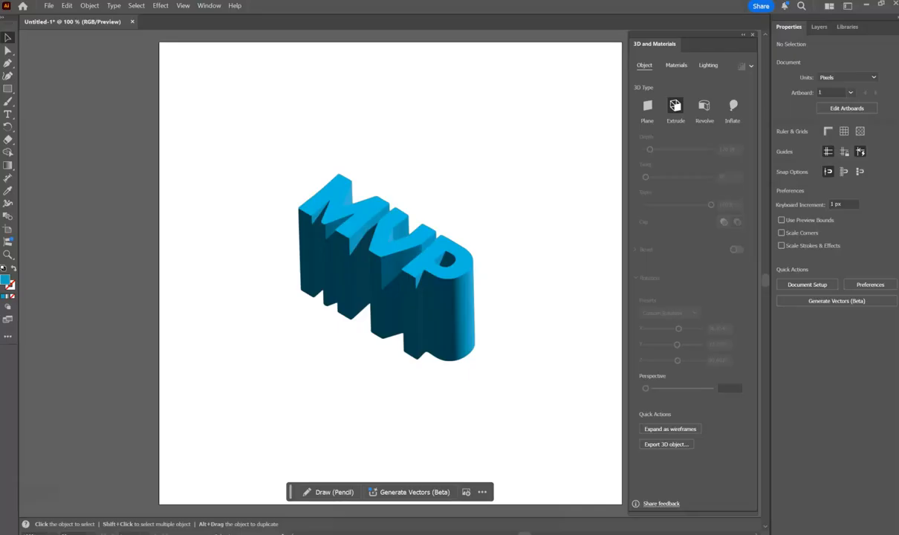
Apply the Canopy Diamond Concrete Tiles material to the 3D MVP text
click(385, 225)
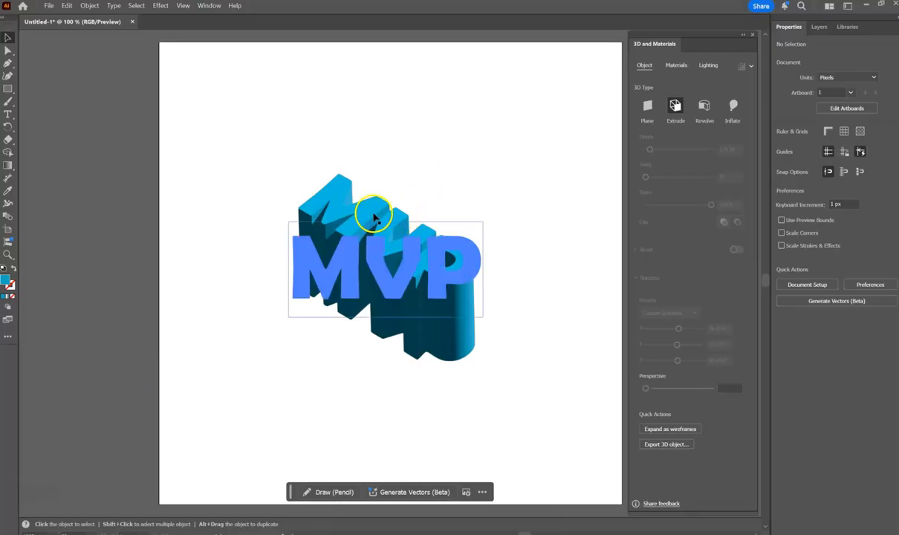
click(676, 67)
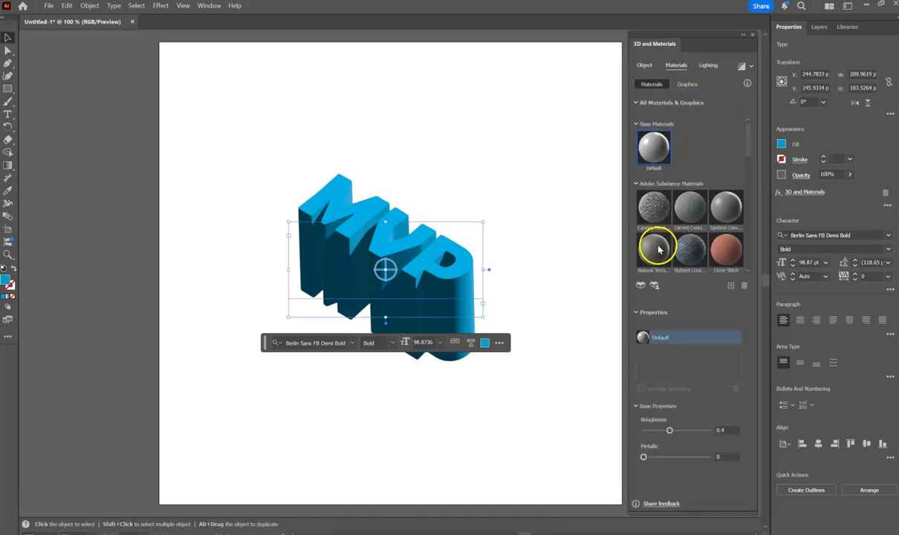
click(654, 208)
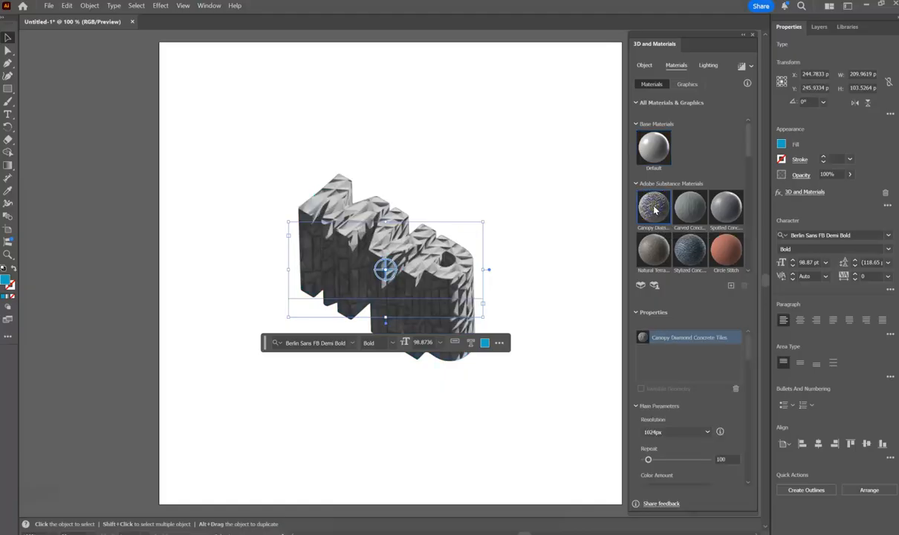
Try Carved Concrete and Spotted Concrete on the 3D MVP text and settle on the Ripstop Fabric Sand Digital Camouflage material
click(681, 208)
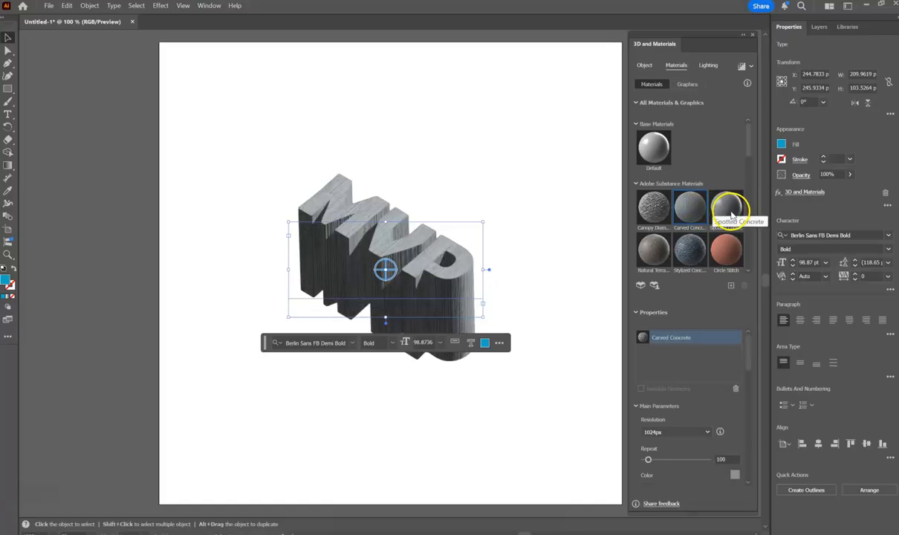
click(730, 210)
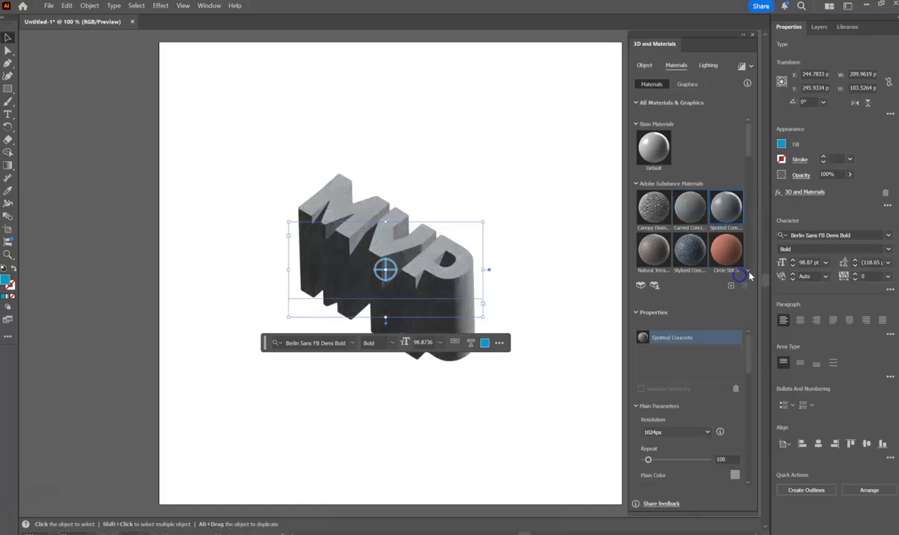
scroll(749, 275, down, 2)
click(732, 253)
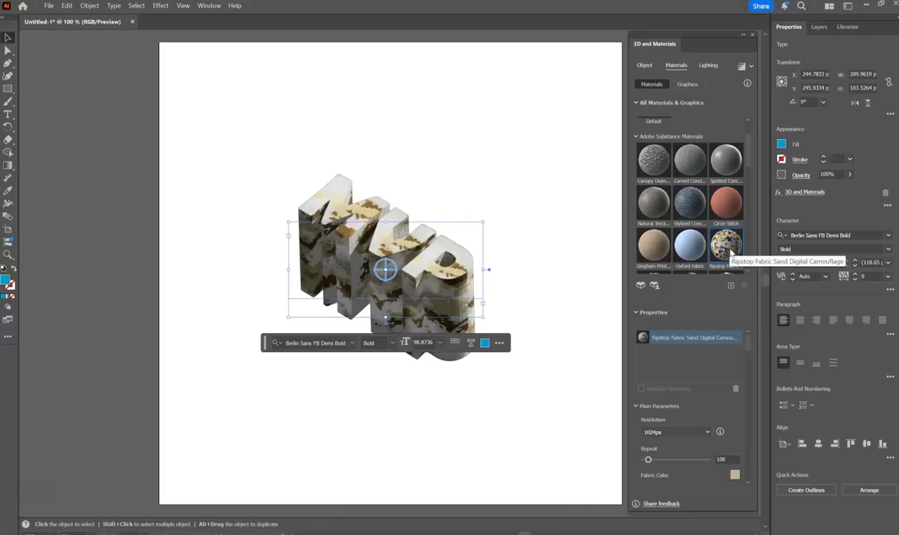
Reposition Light 1 on the 3D MVP text to a rotation of about 163° and a height of about 46°
click(710, 66)
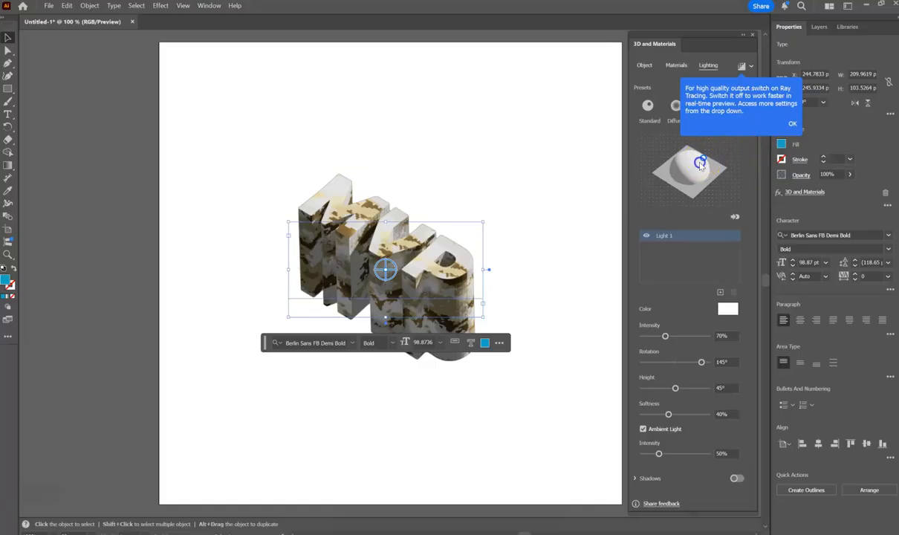
mouse_move(703, 159)
mouse_down()
mouse_move(682, 148)
mouse_move(692, 160)
mouse_move(700, 155)
mouse_up()
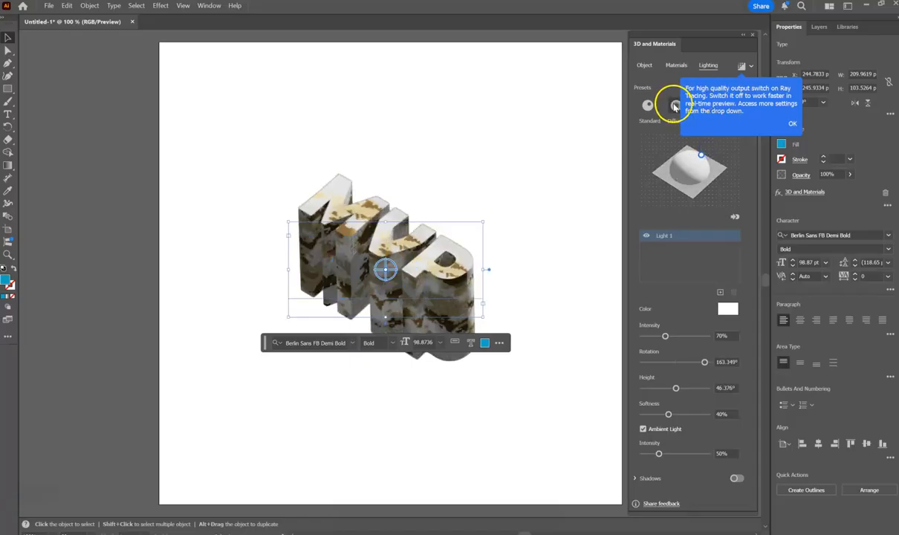
click(791, 125)
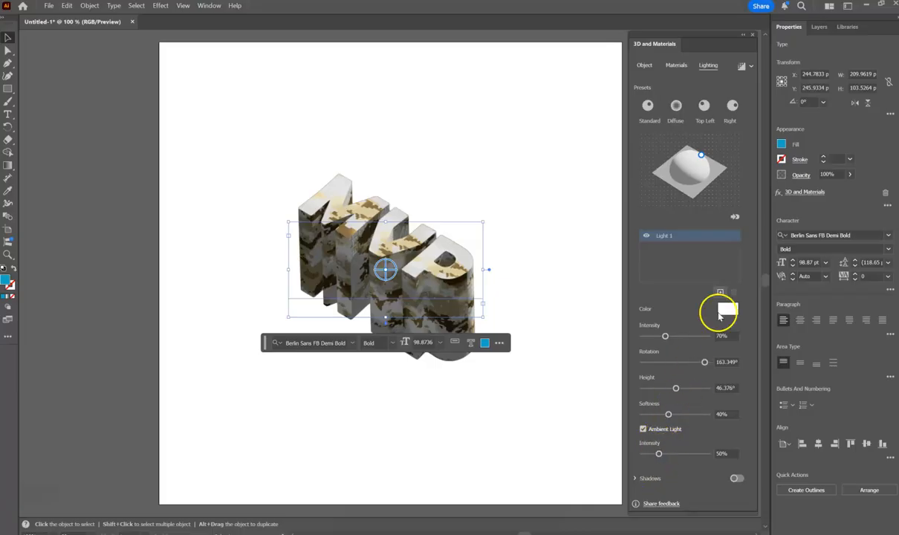
click(671, 66)
click(643, 66)
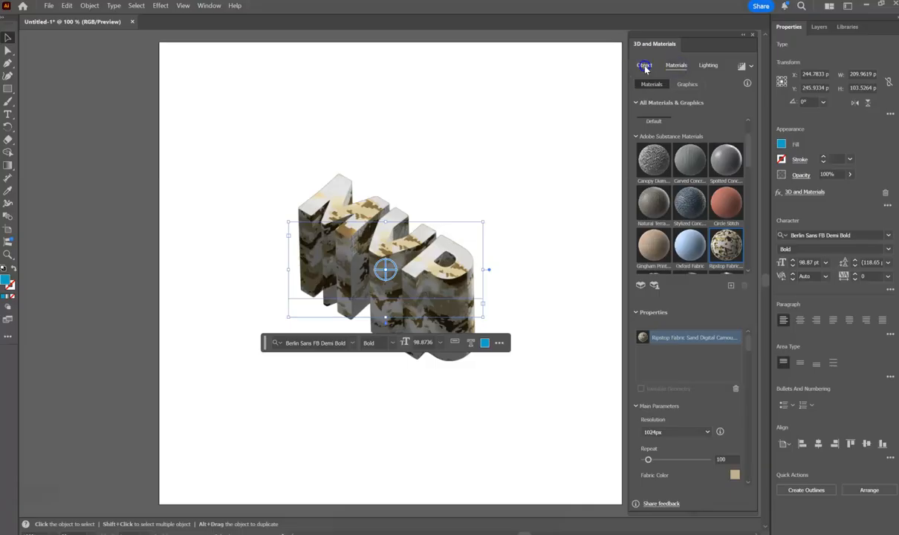